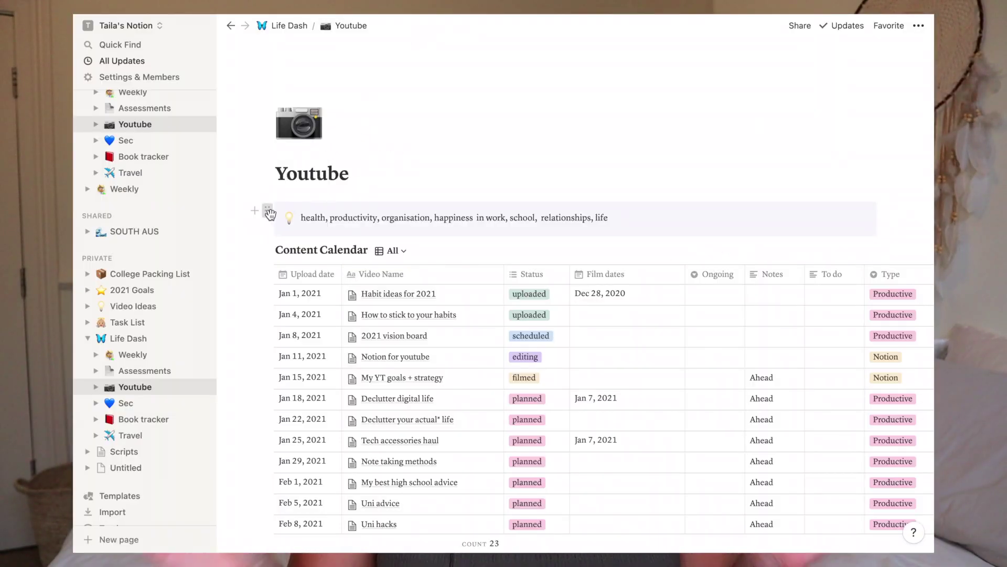
Open the Content Calendar's views list showing All, Upload Dates, Film Dates and Next 4 weeks.
click(267, 210)
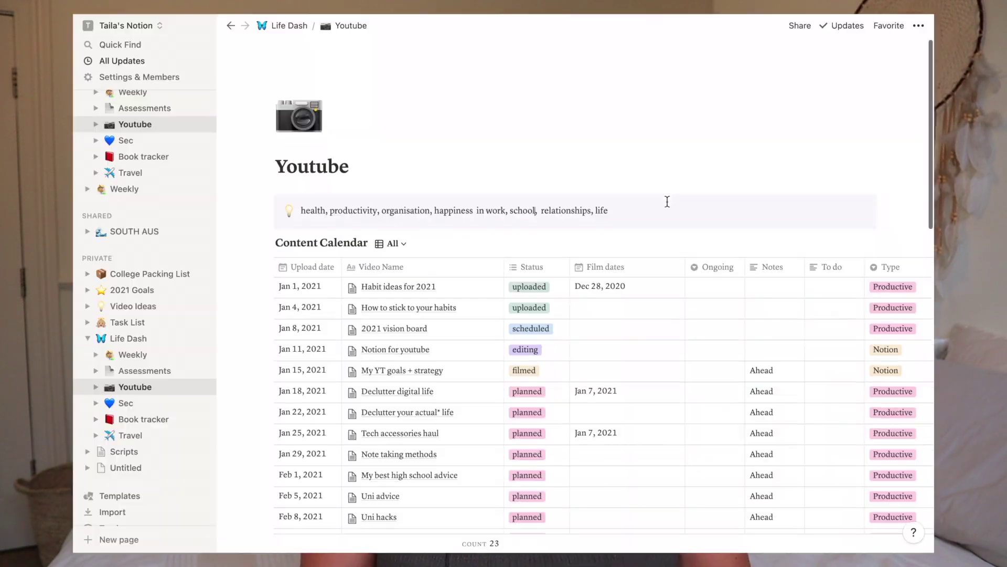
scroll(667, 202, down, 3)
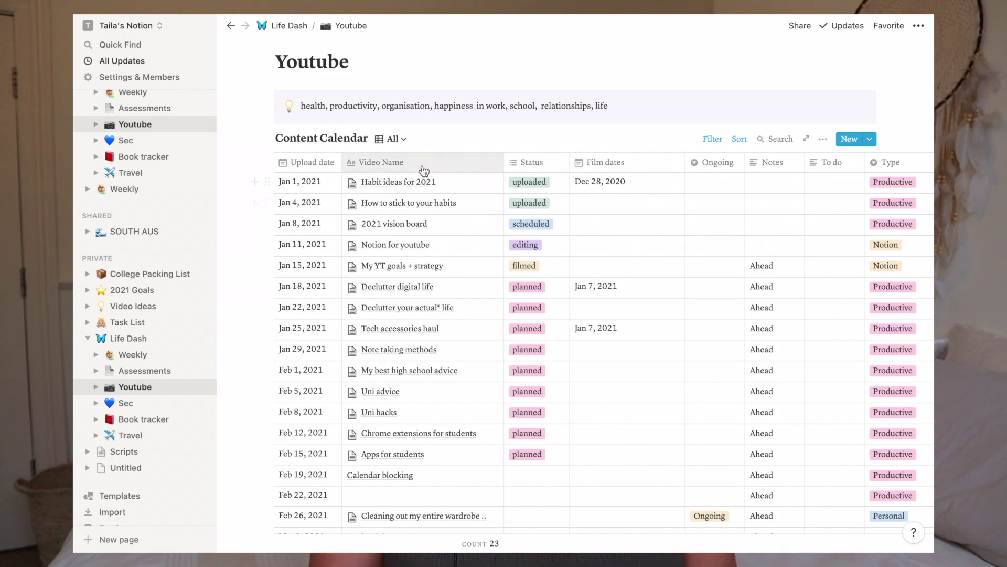
click(394, 139)
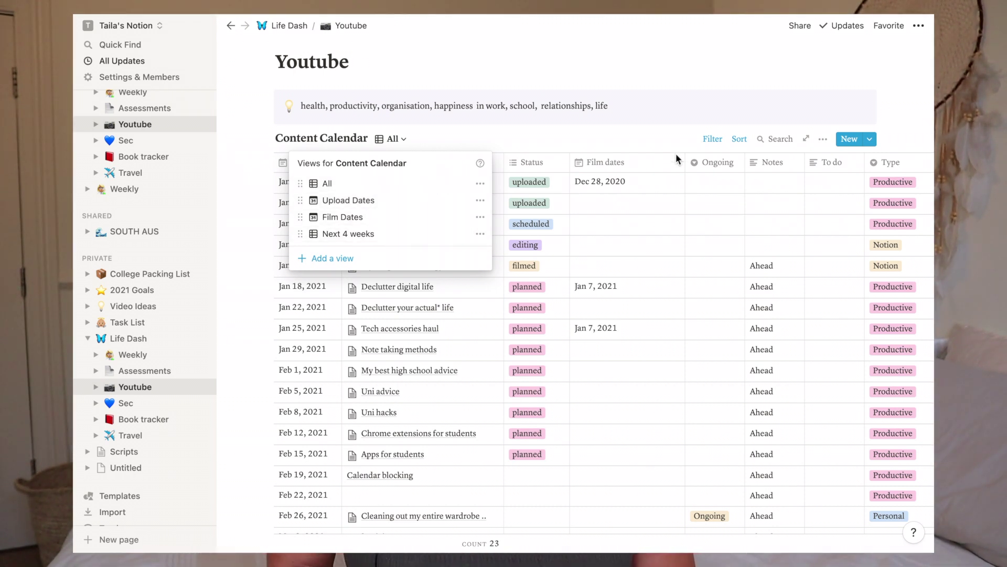
click(713, 143)
click(712, 141)
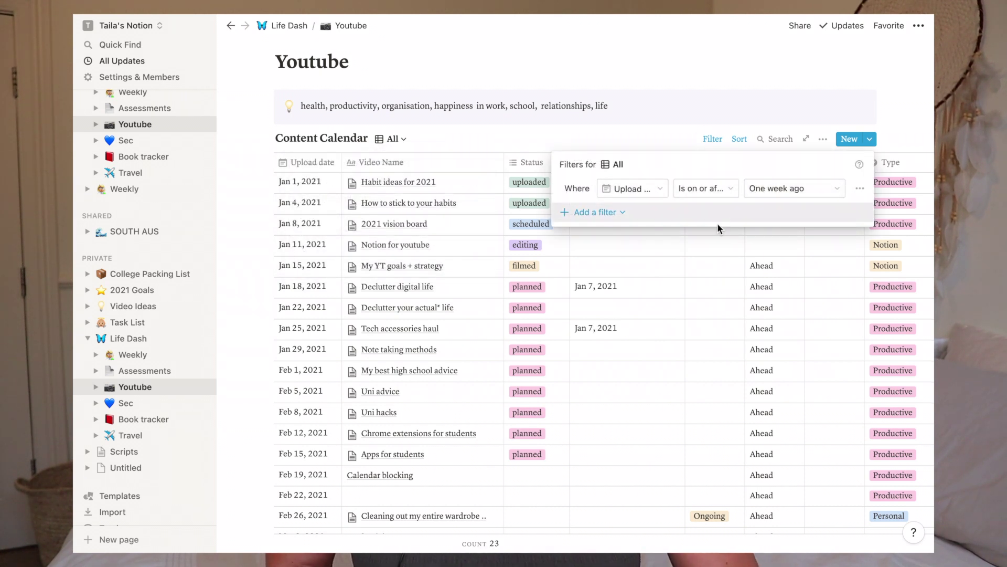
click(487, 179)
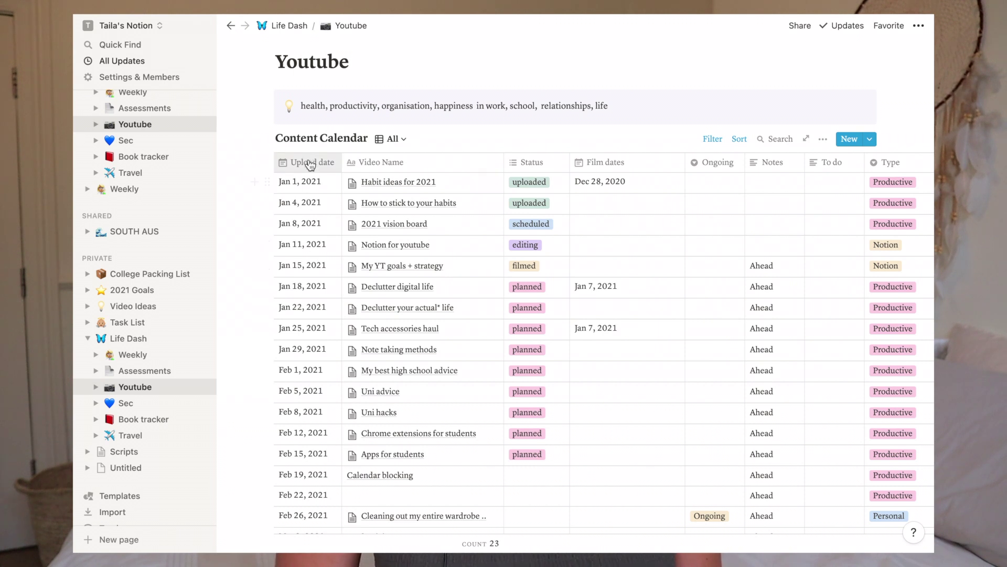
scroll(300, 312, down, 5)
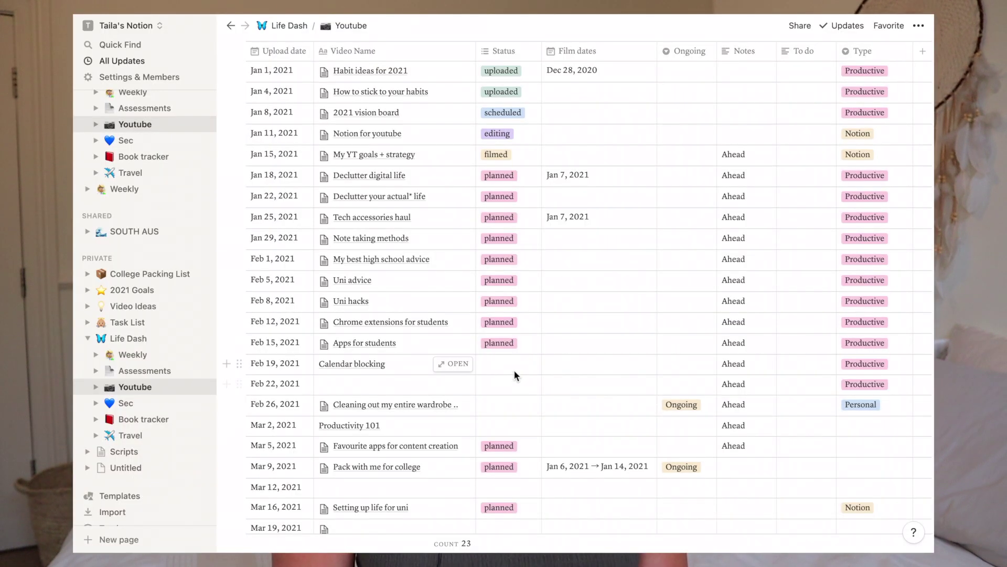
click(515, 371)
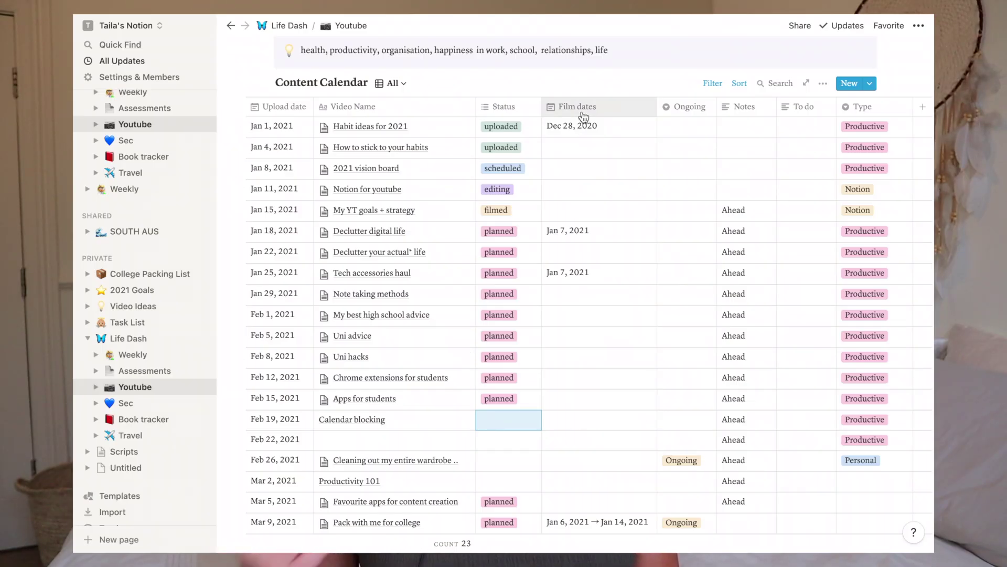
drag(581, 132, 589, 258)
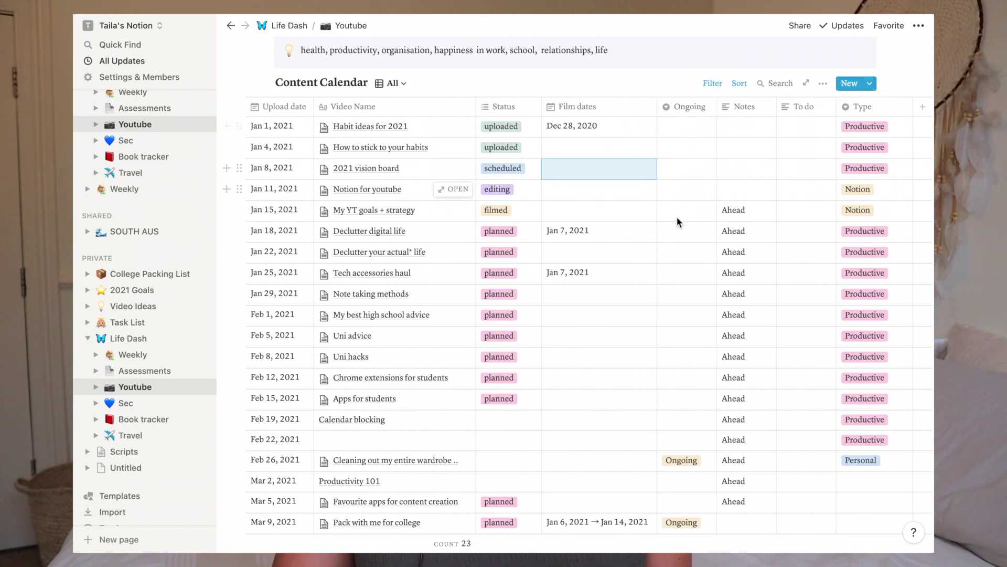
scroll(676, 222, down, 3)
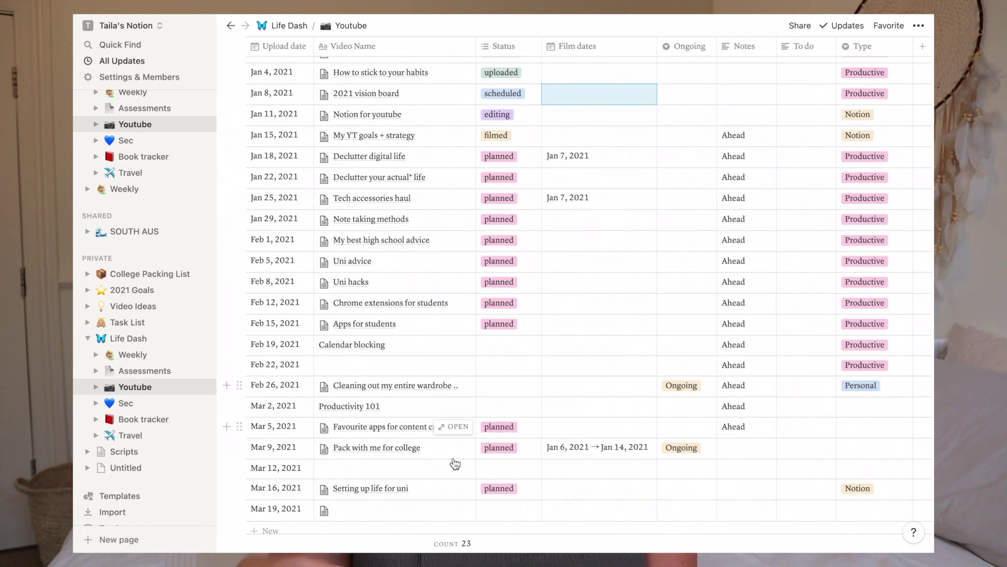
click(380, 448)
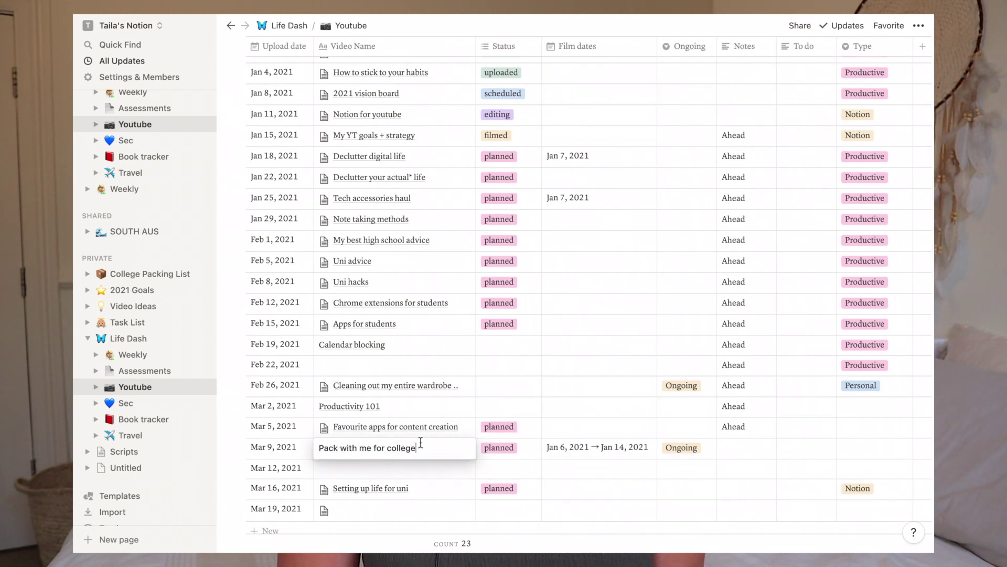
click(549, 436)
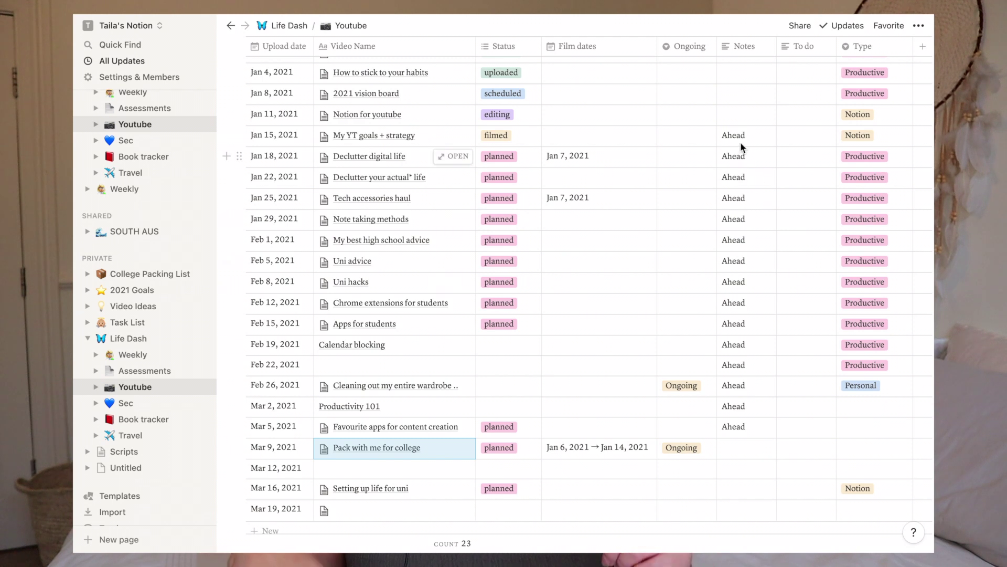
drag(741, 140, 761, 423)
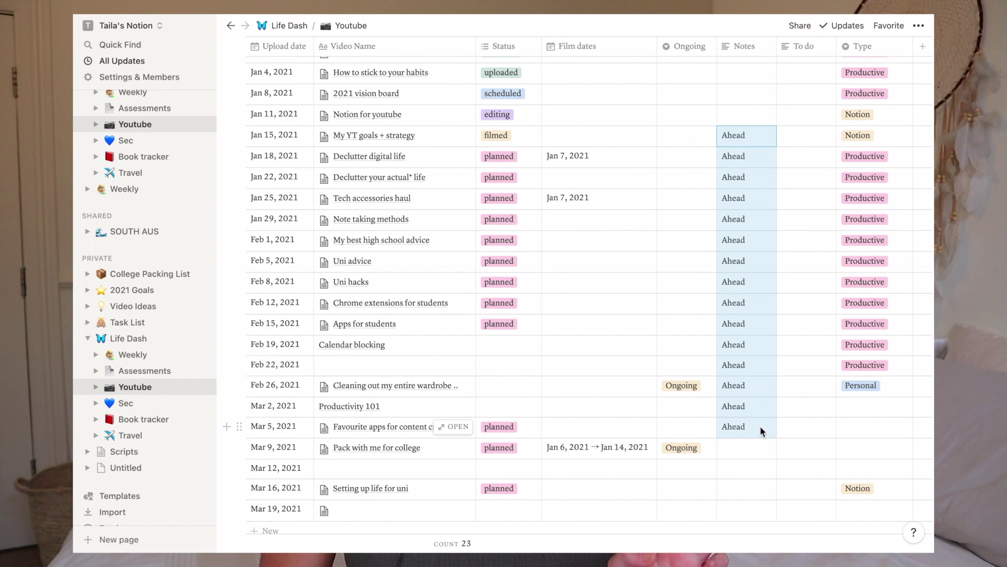
scroll(760, 428, up, 4)
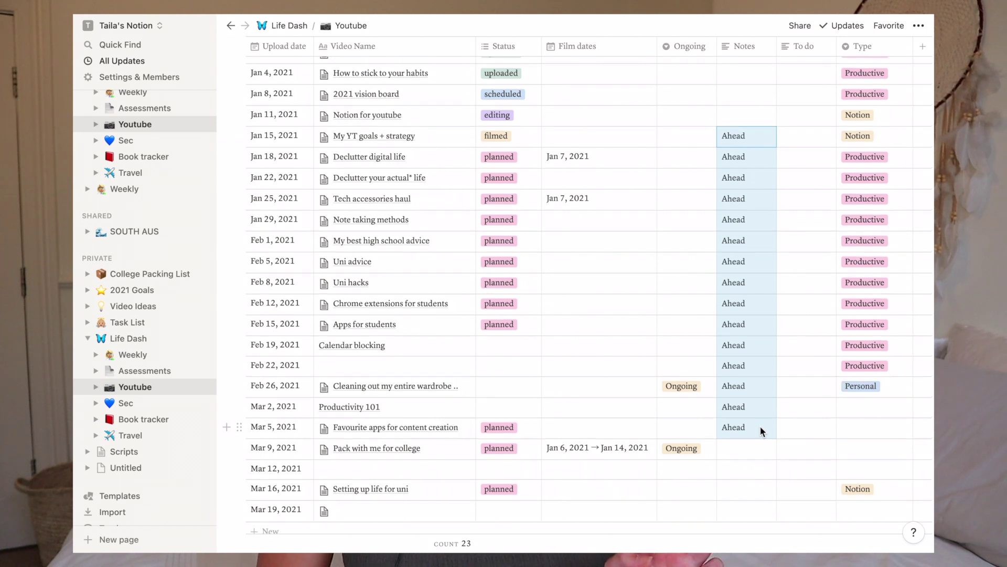
scroll(759, 426, up, 1)
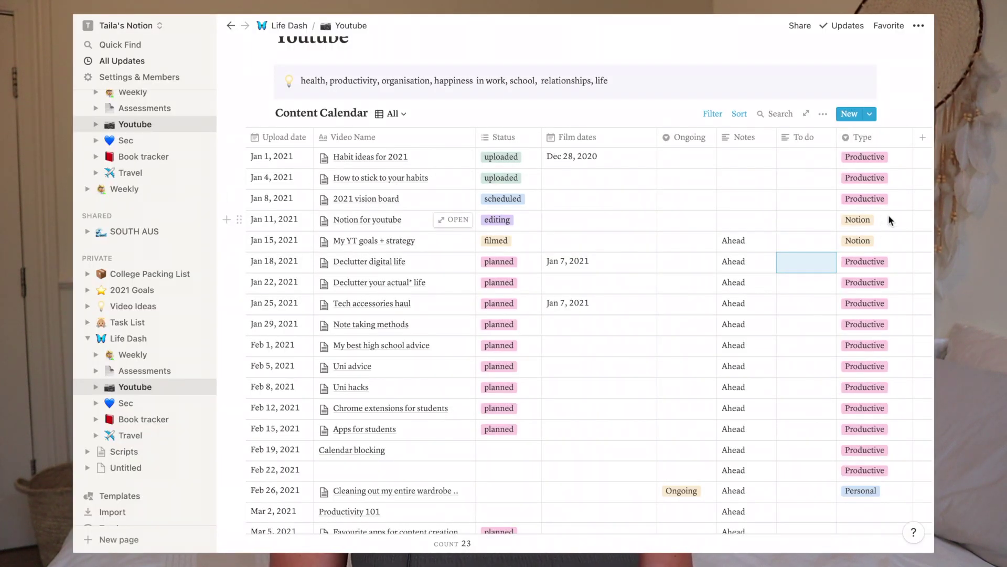
Check the 2021 vision board's type options, then remove the Upload date filter from the table.
click(895, 202)
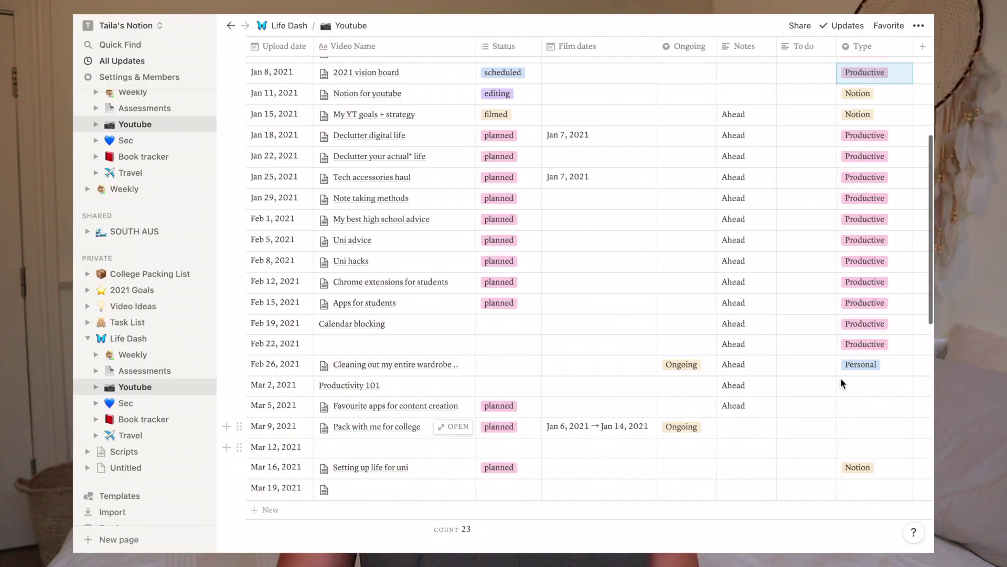
scroll(701, 340, up, 3)
click(712, 118)
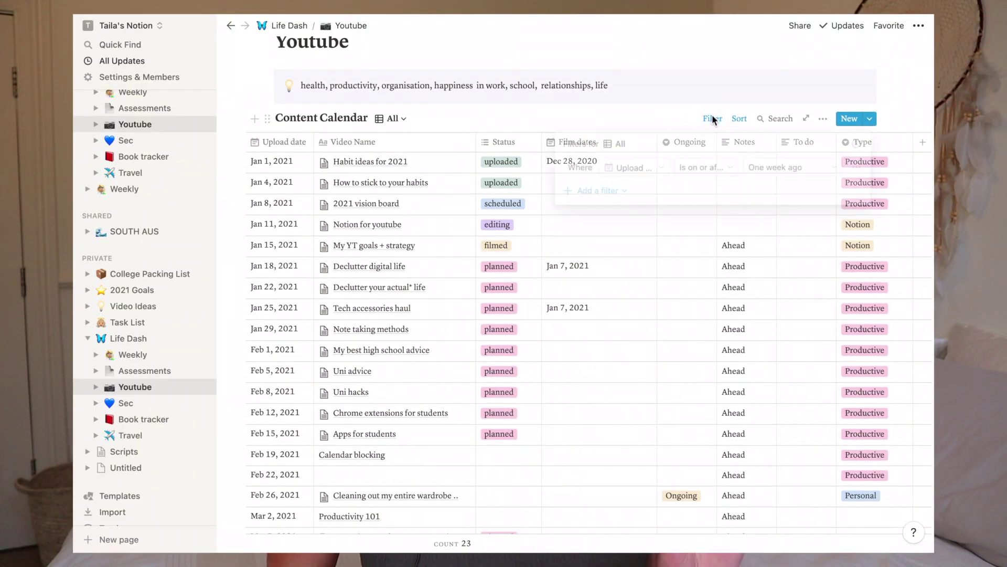
click(859, 169)
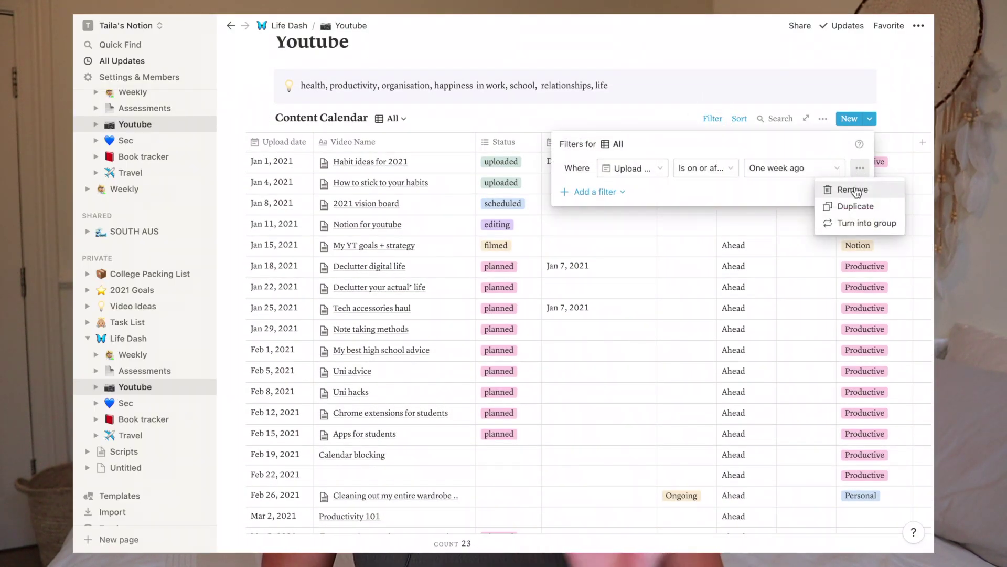
click(853, 190)
Scroll through the full unfiltered video list, briefly editing and leaving the Jan 4 To do cell.
scroll(859, 348, down, 5)
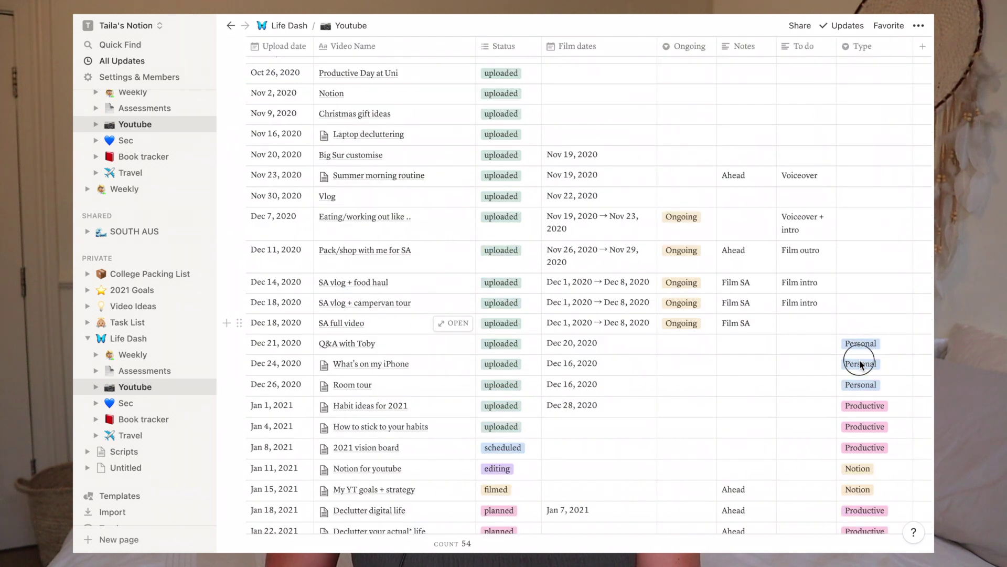
scroll(754, 430, down, 3)
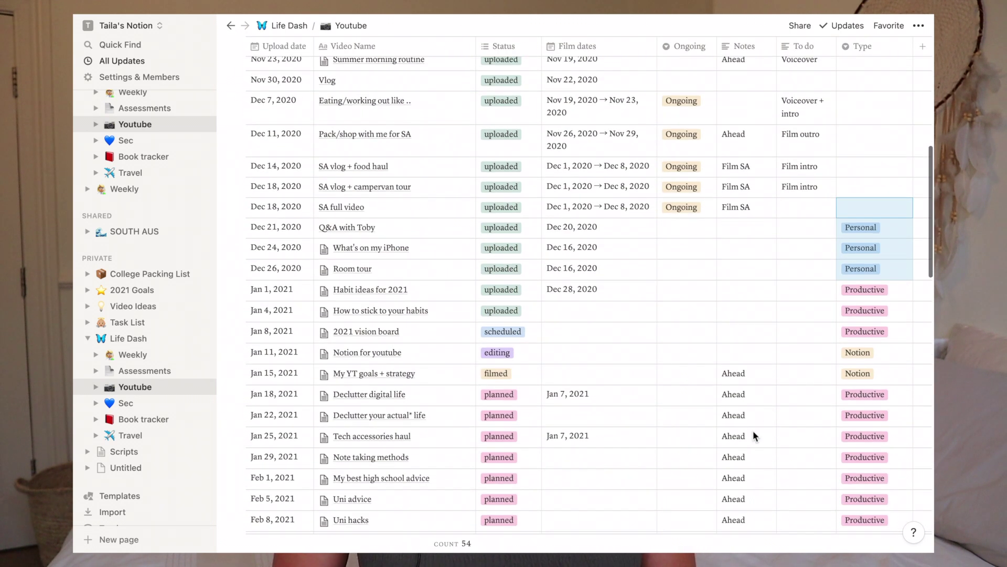
click(817, 309)
key(Escape)
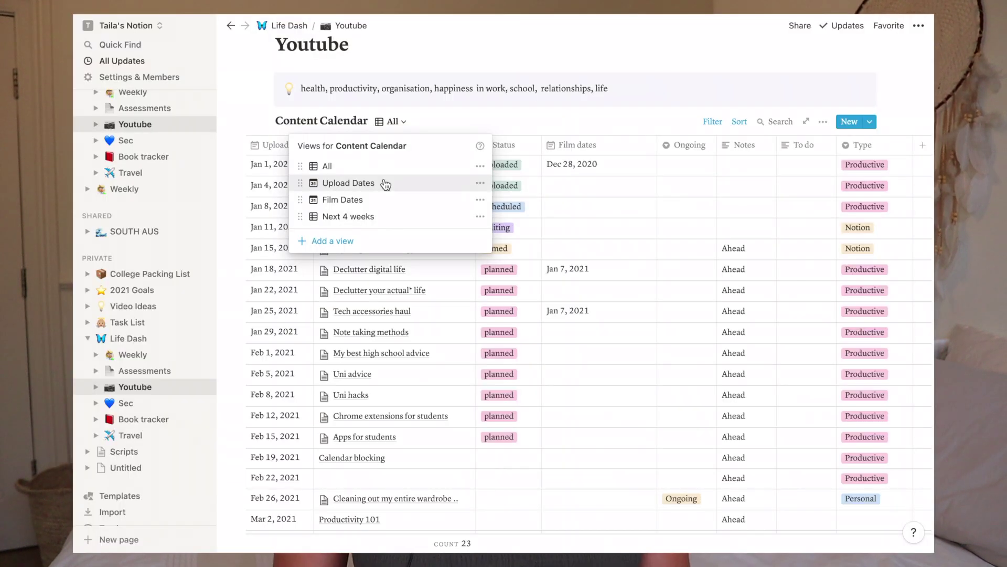
Switch to the Upload Dates calendar and reschedule the Chrome extensions video to Feb 19.
click(382, 184)
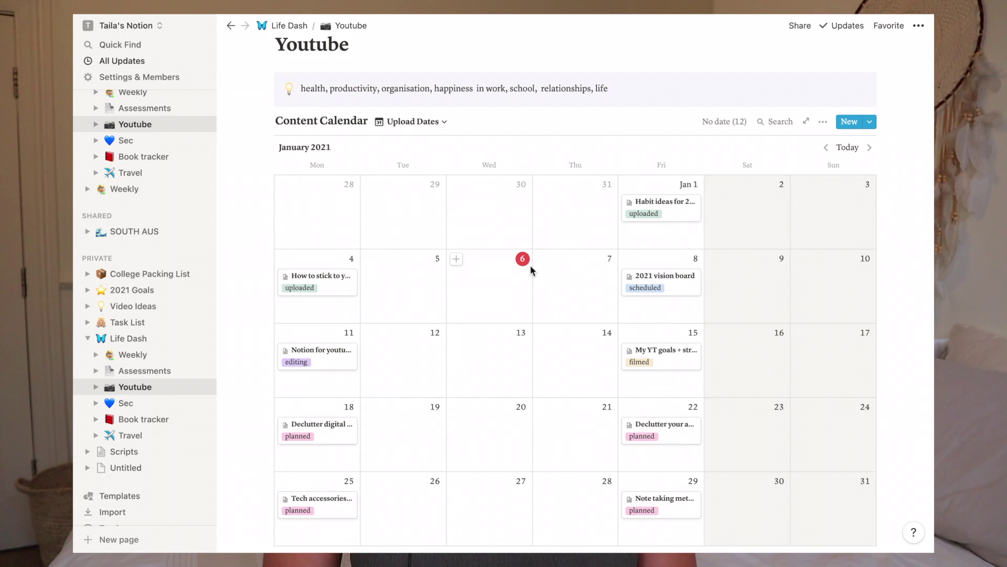
scroll(531, 270, down, 3)
scroll(531, 270, up, 2)
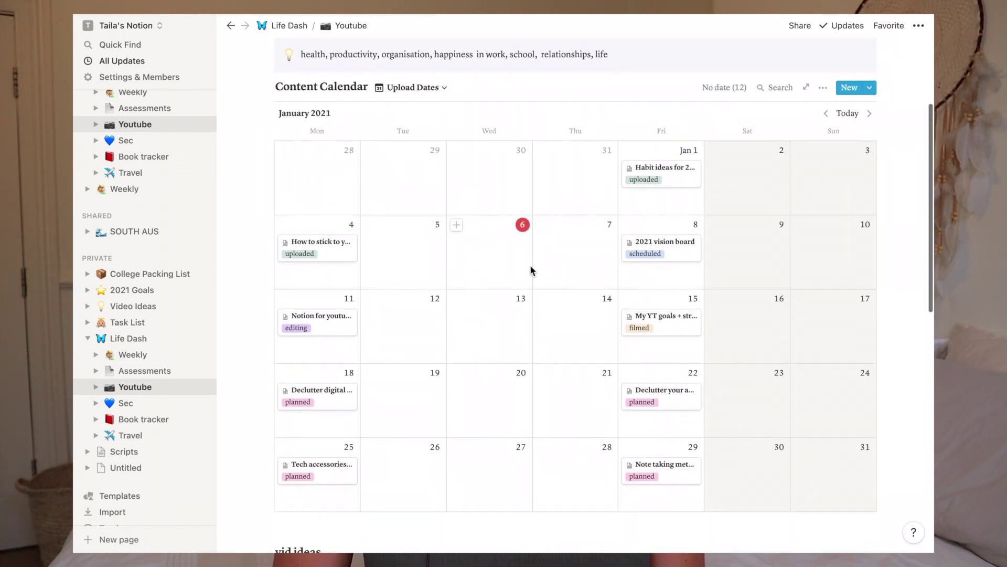
scroll(531, 270, down, 1)
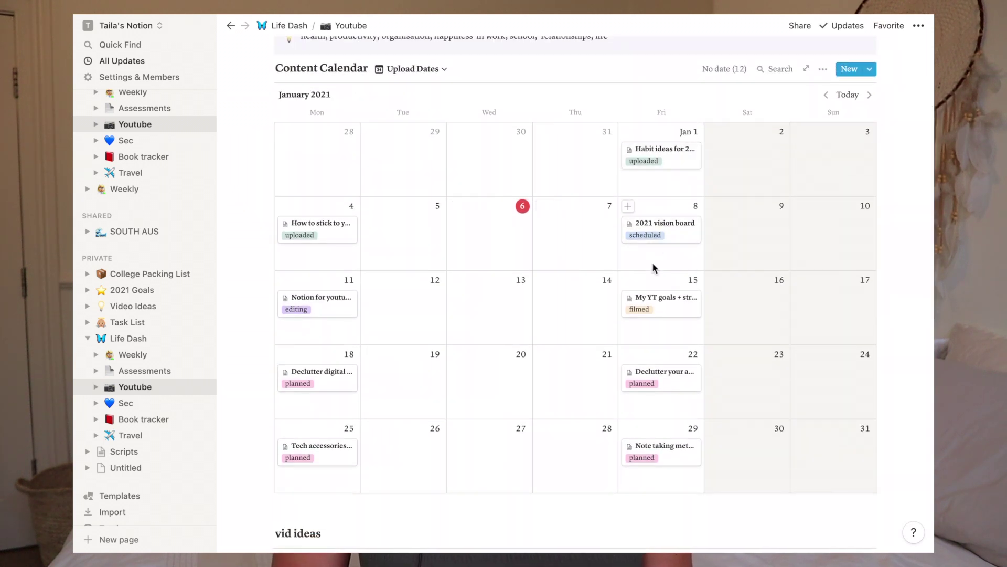
click(869, 95)
drag(657, 230, 648, 331)
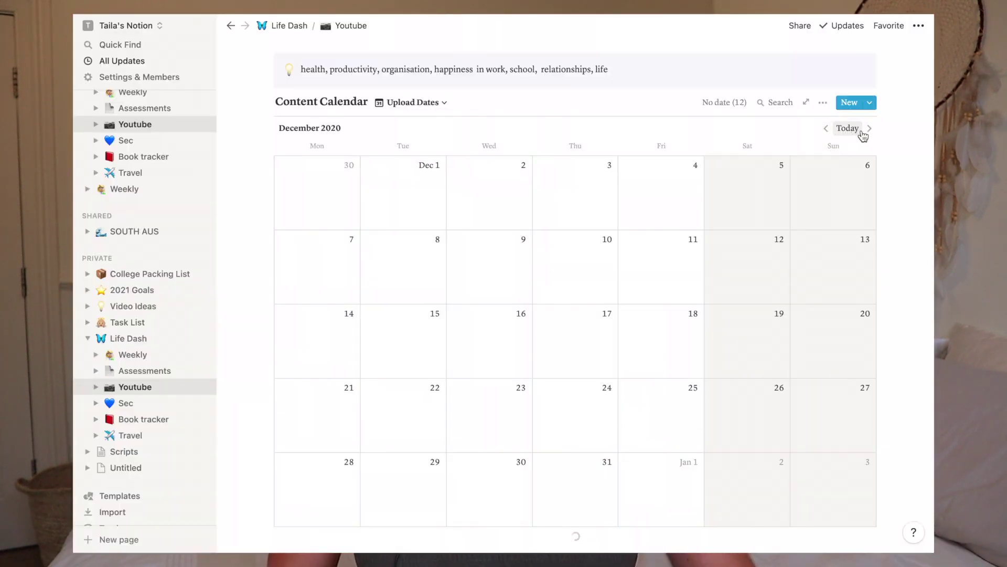
Advance the calendar through January and February to March 2021.
click(870, 129)
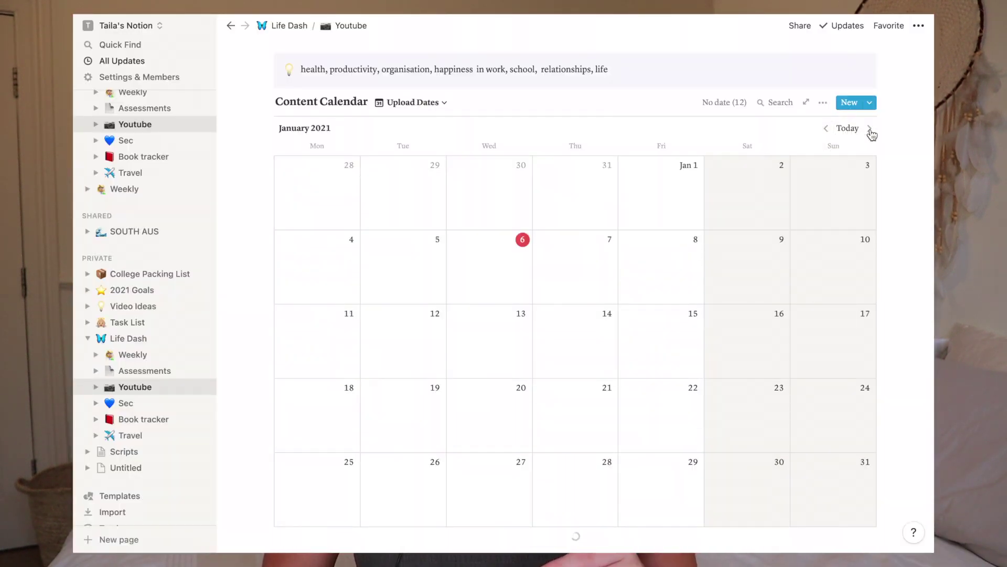
click(870, 129)
click(869, 129)
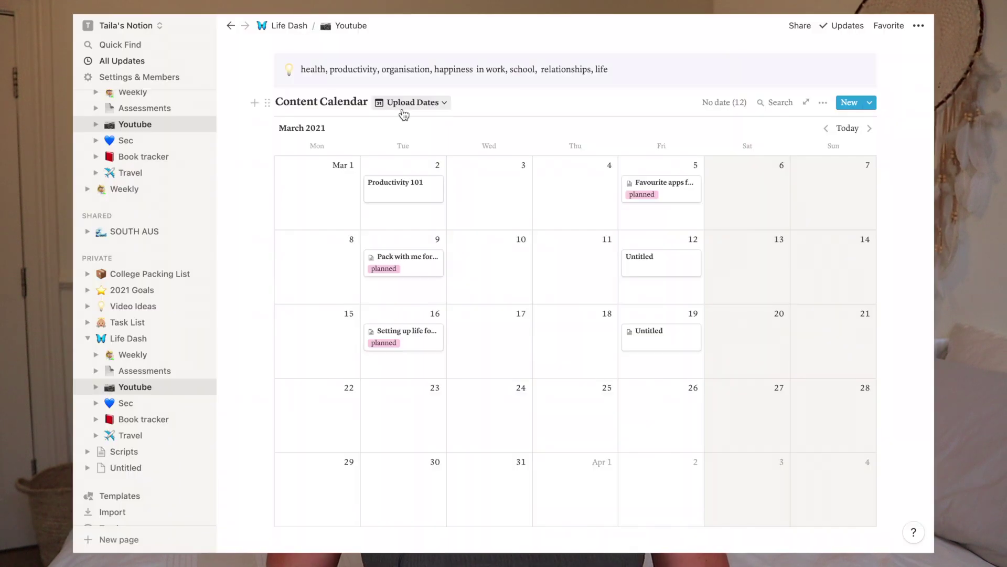
Switch to the Film Dates calendar and browse November and December 2020 filming days.
click(403, 107)
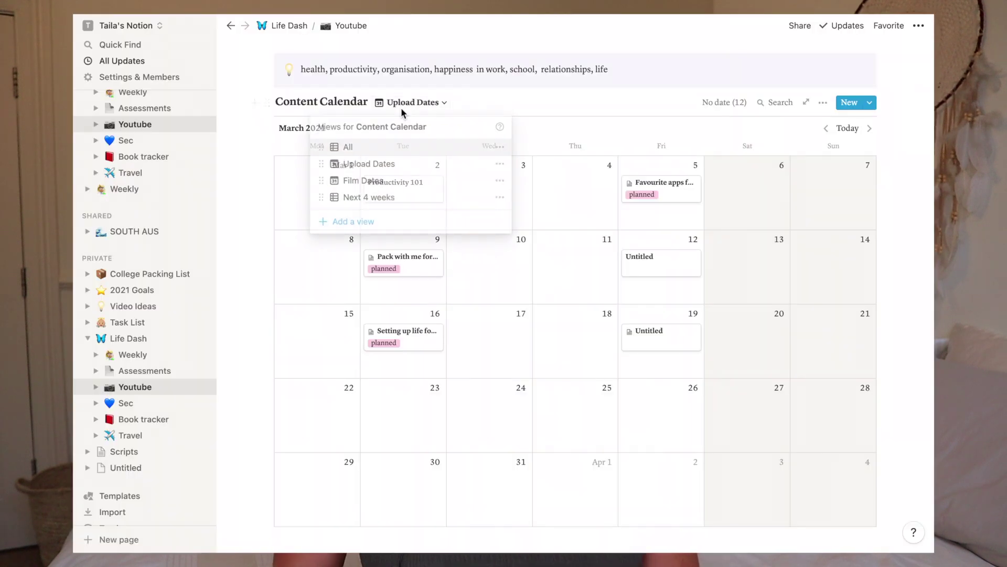
click(393, 181)
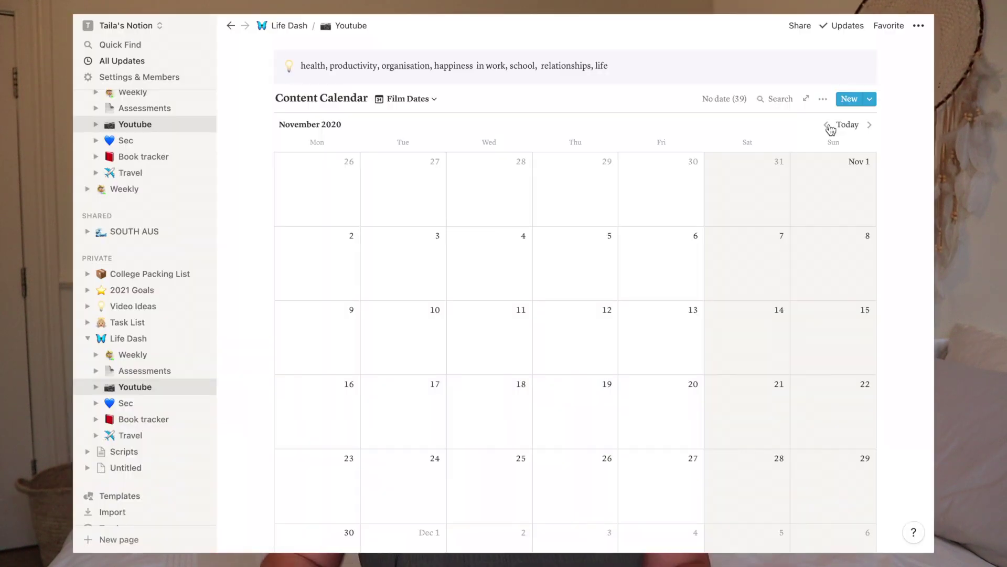
scroll(630, 327, down, 2)
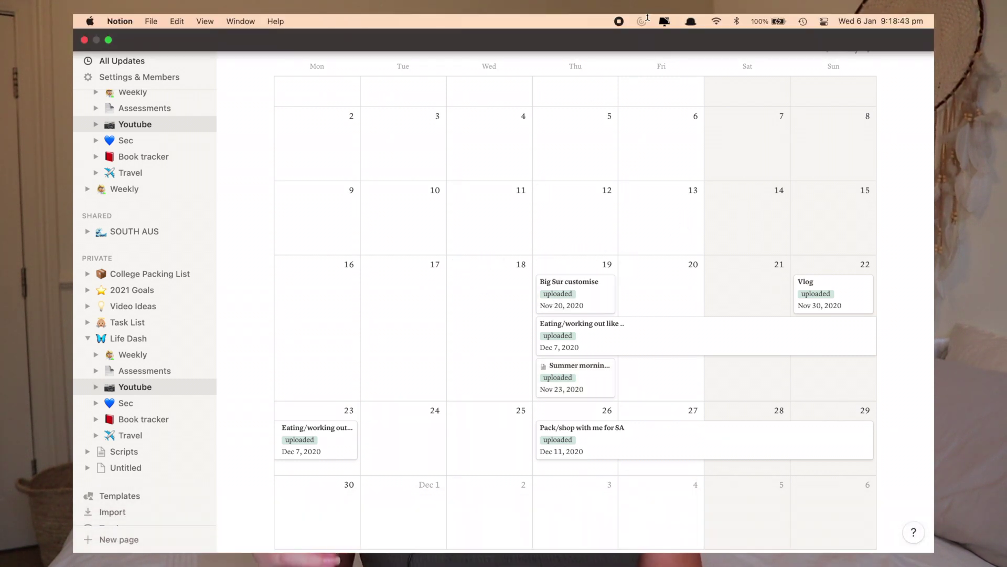
scroll(570, 355, down, 2)
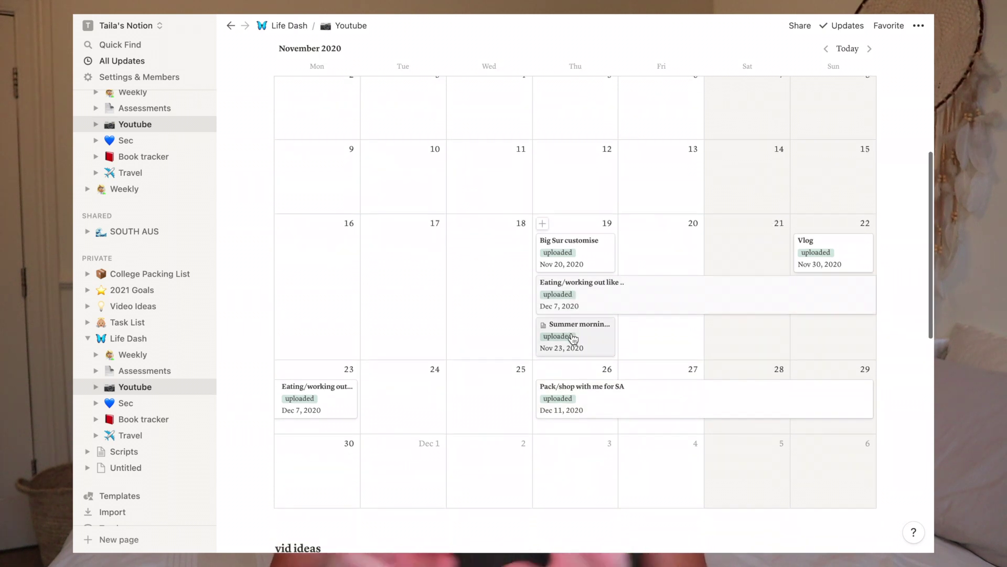
scroll(584, 210, up, 10)
click(415, 59)
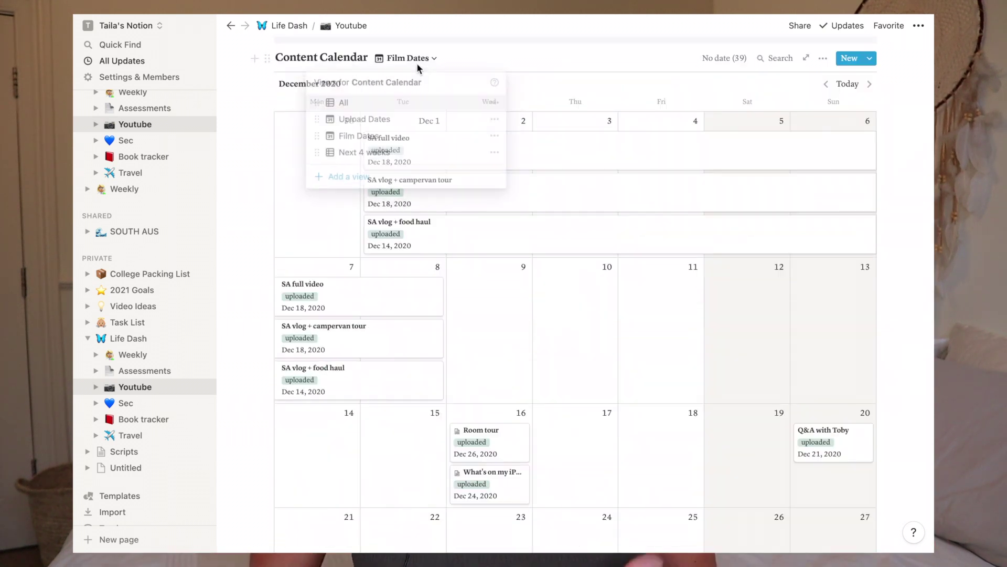
Switch to Next 4 weeks, review its upload-date filter rules, then return to the All view.
click(400, 153)
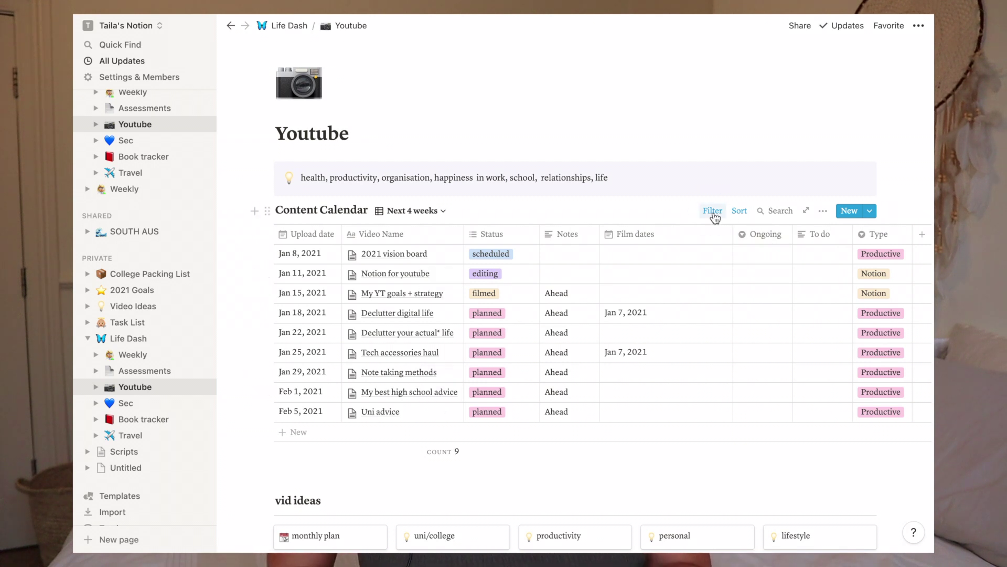
click(712, 211)
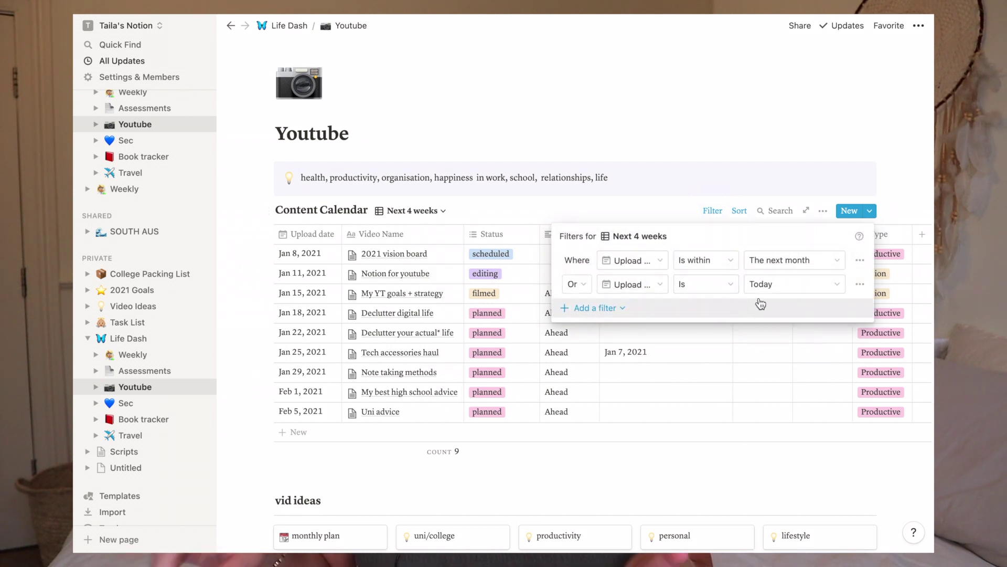
click(487, 350)
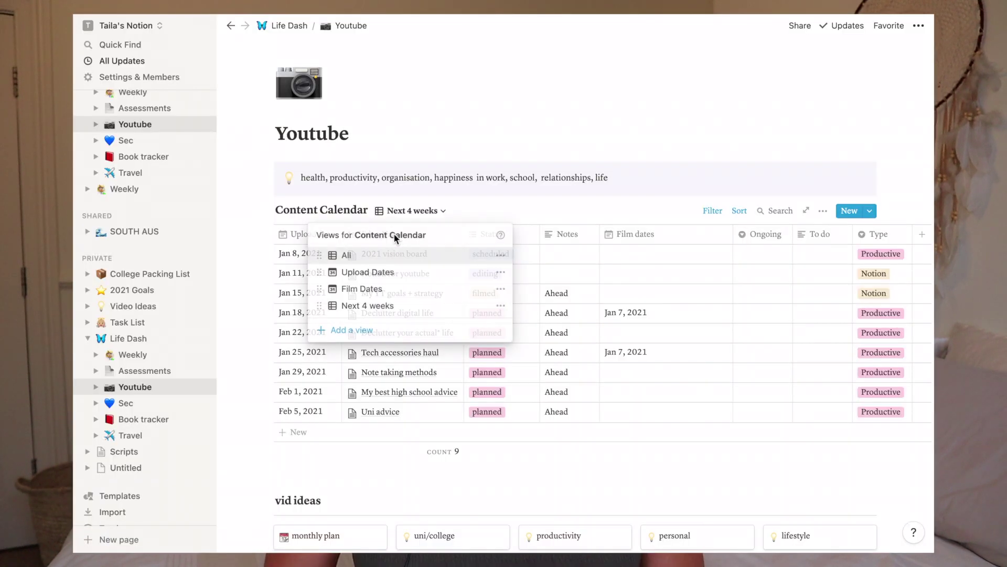
click(393, 260)
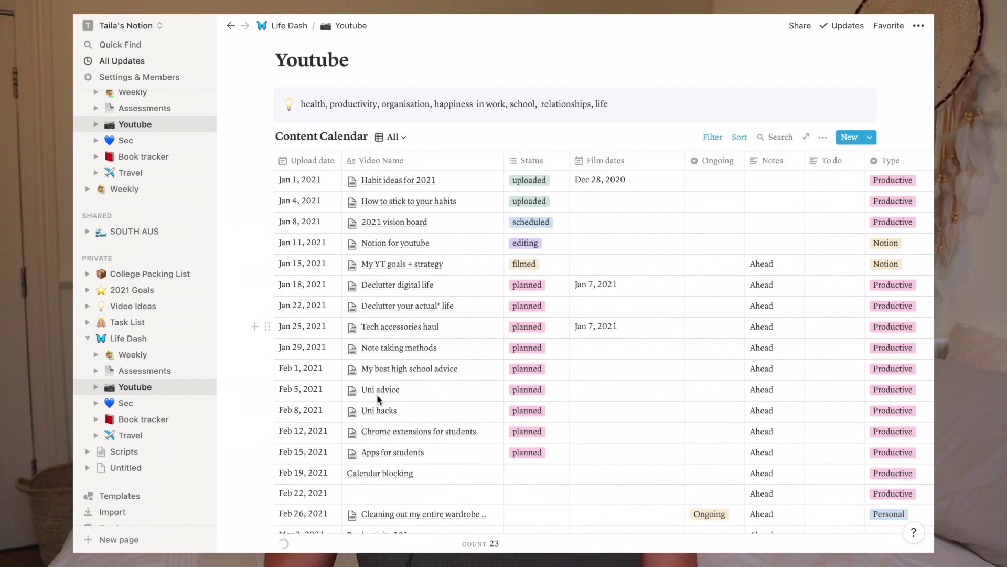
Open the empty Mar 12, 2021 entry and apply the video outline template to it.
scroll(376, 394, down, 4)
scroll(377, 396, down, 3)
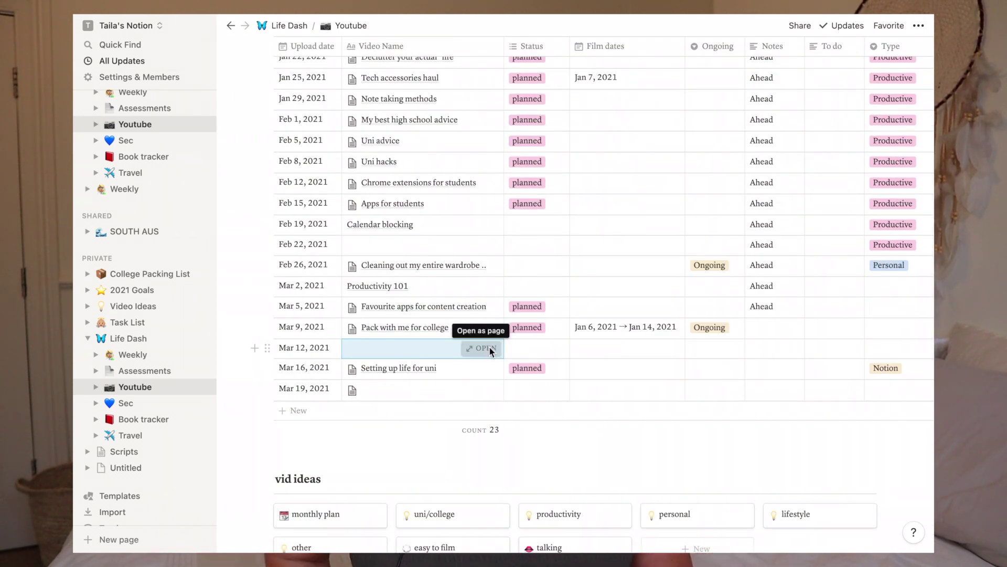
click(492, 350)
click(347, 440)
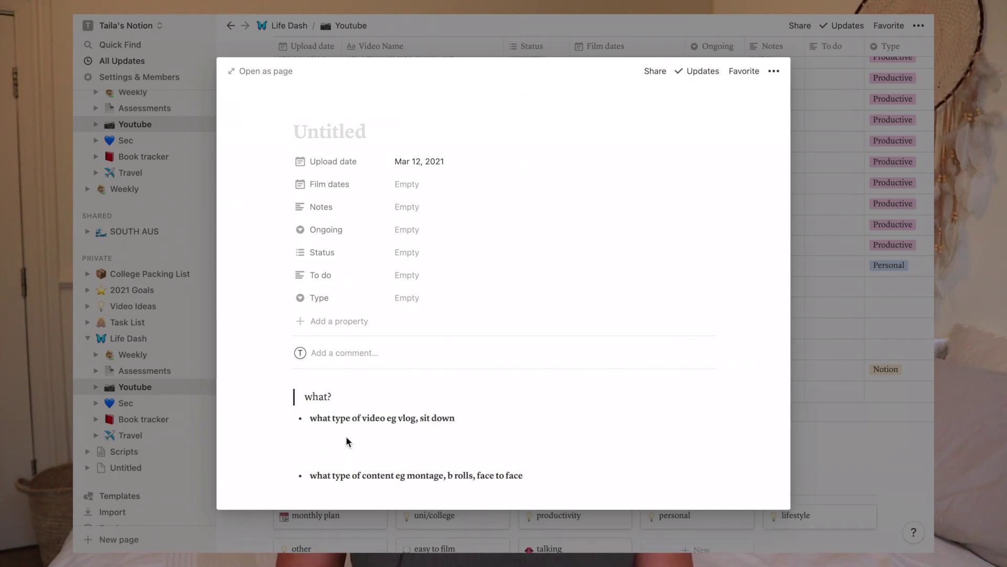
scroll(347, 441, down, 1)
scroll(347, 441, down, 12)
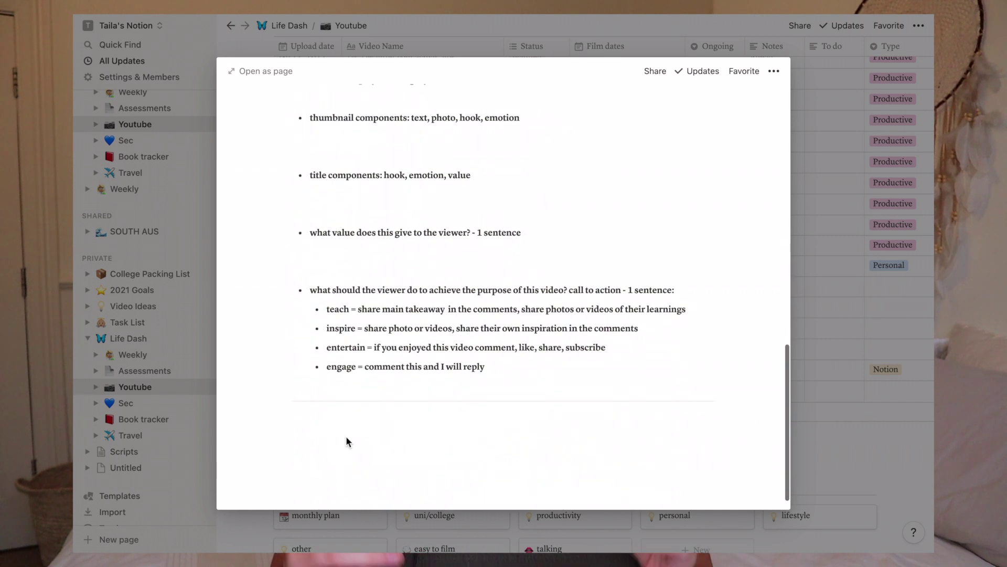
scroll(346, 439, up, 12)
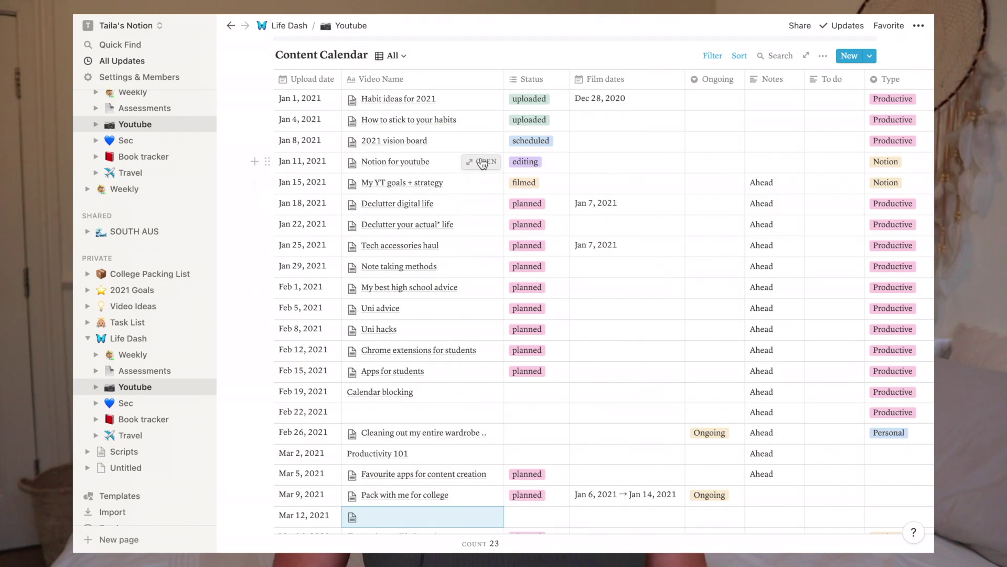
click(481, 162)
scroll(427, 413, down, 15)
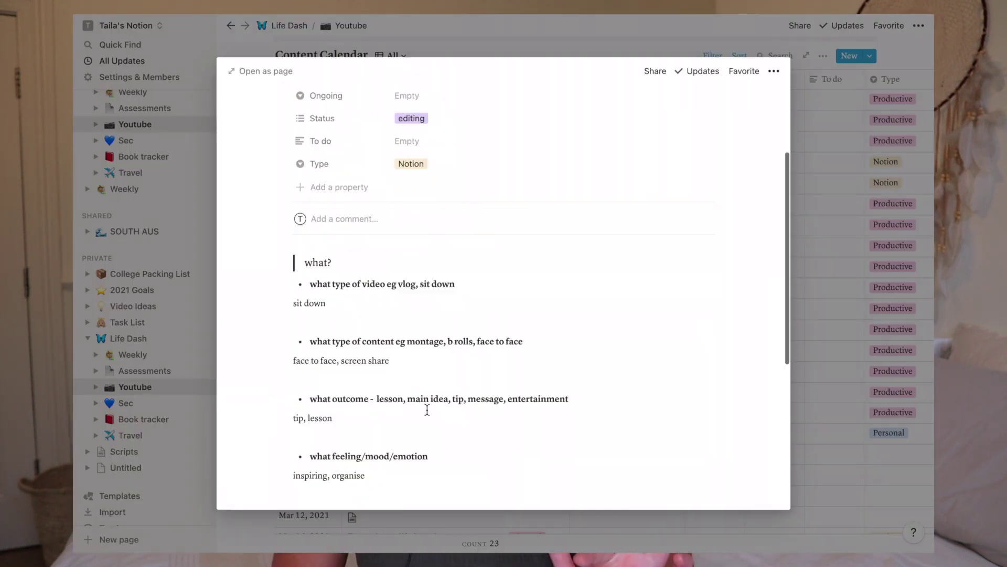
scroll(427, 412, down, 8)
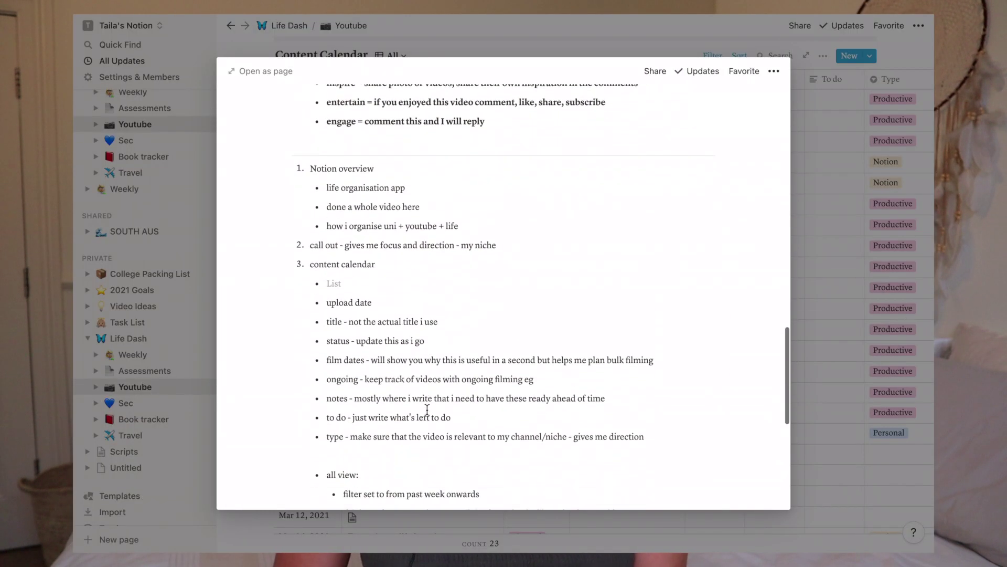
scroll(437, 162, up, 3)
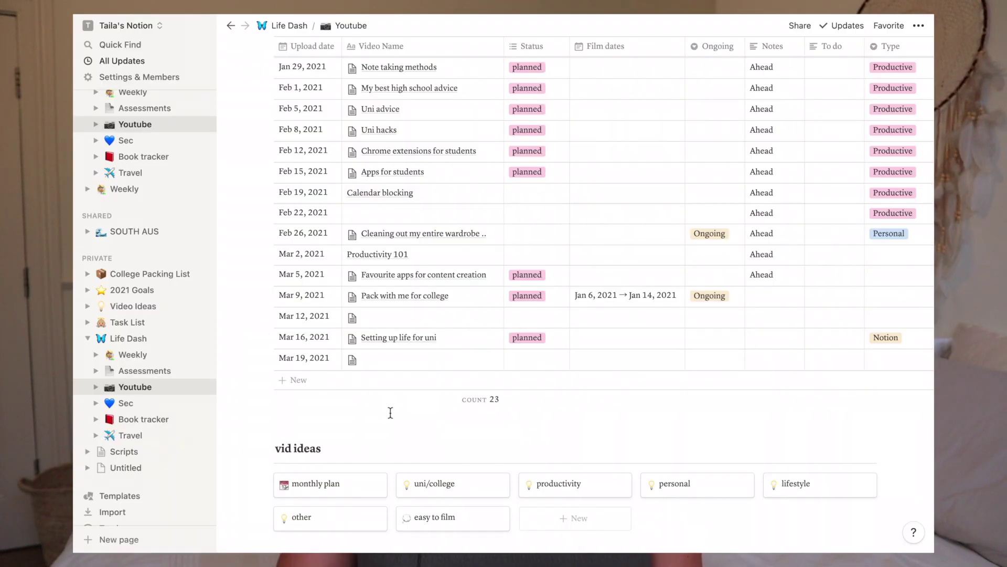
scroll(390, 413, down, 3)
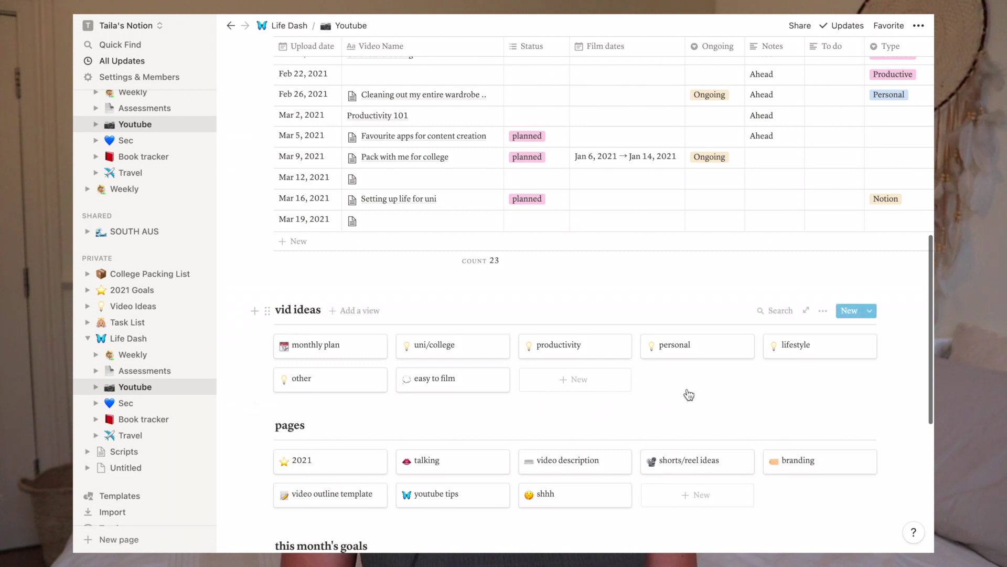
scroll(289, 307, down, 2)
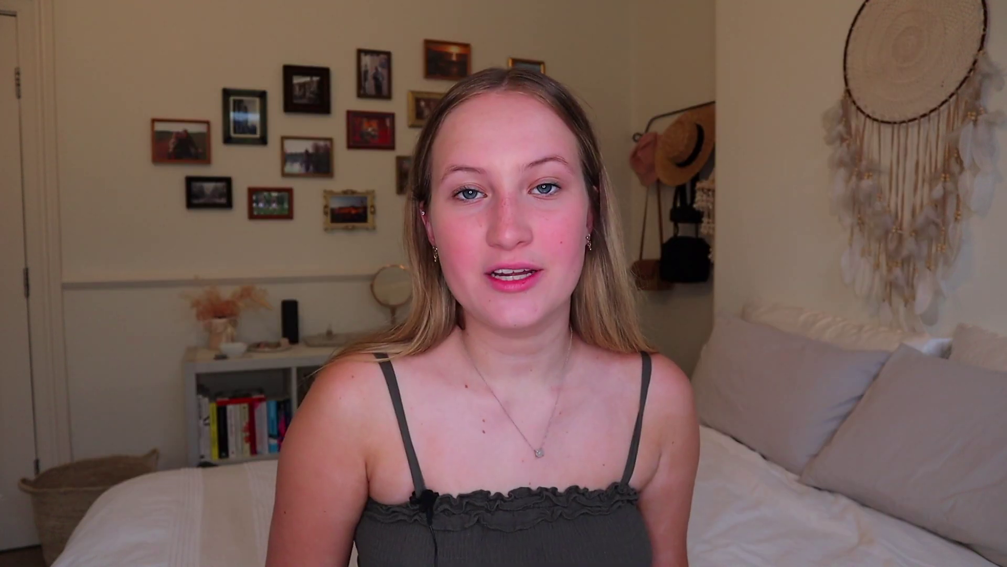